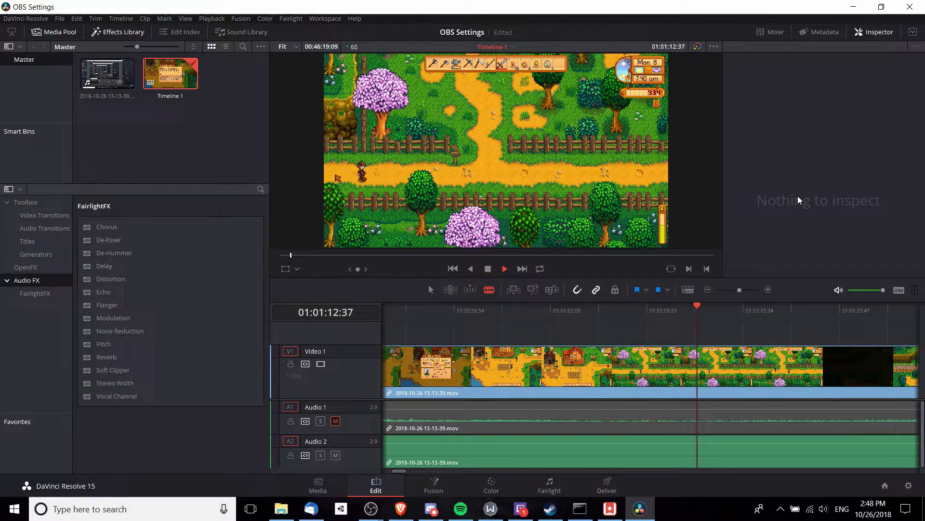
Stop timeline playback at 01:01:14:52
{"action": "key", "text": "space"}
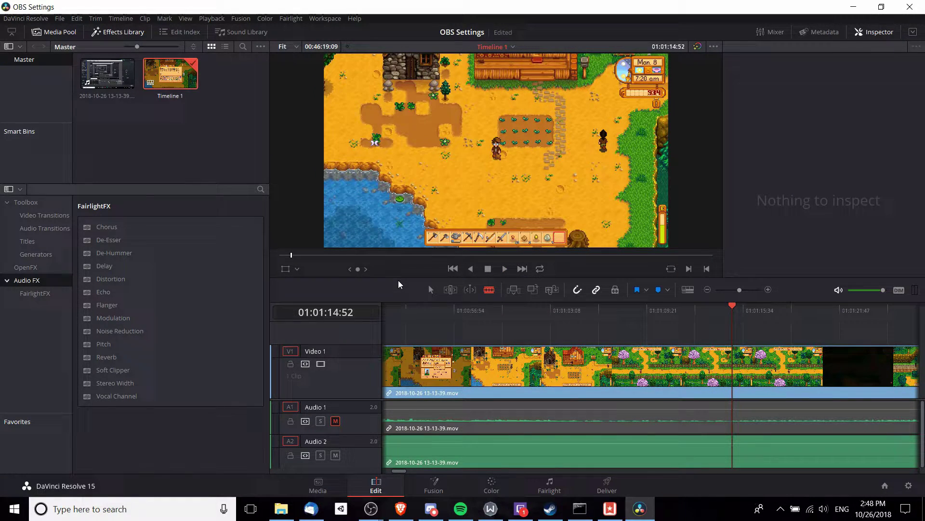
Open Project Settings for the OBS Settings project, showing 1920 x 1080 at 60 fps
{"action": "left_click", "coordinate": [60, 19]}
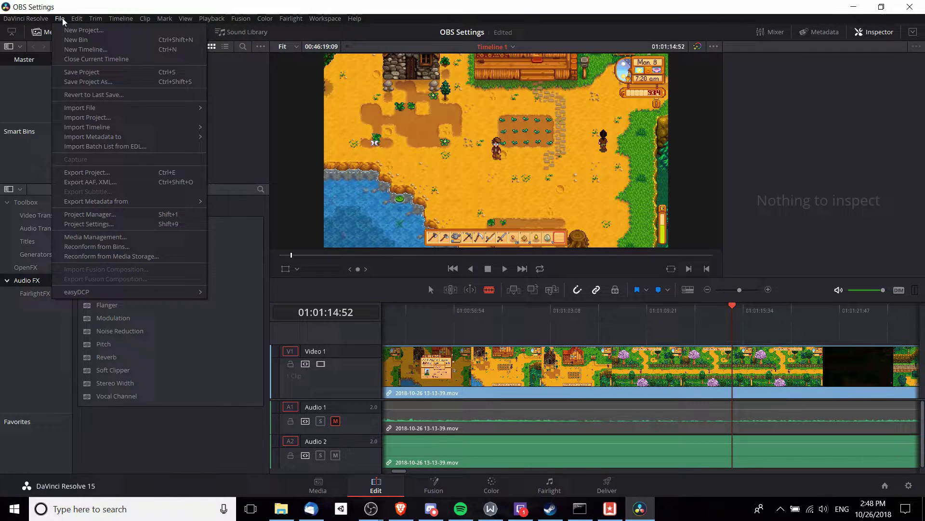
{"action": "left_click", "coordinate": [102, 224]}
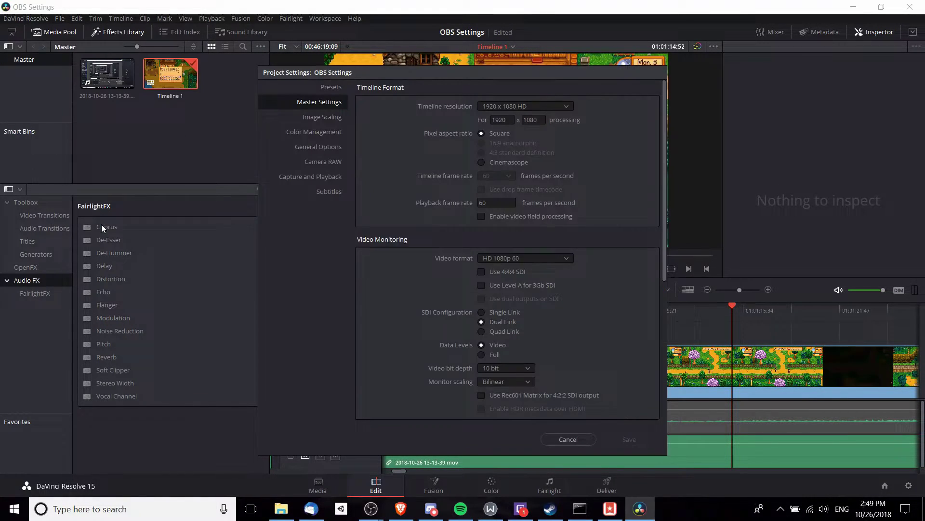
{"action": "left_click_drag", "start_coordinate": [398, 75], "coordinate": [398, 73]}
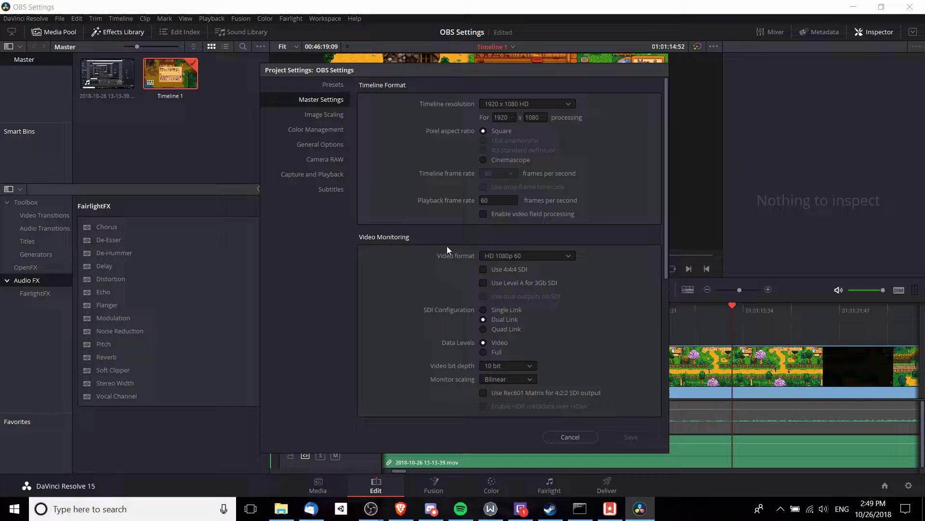
Choose HD 1080p 60 as the Video Monitoring format
{"action": "left_click", "coordinate": [493, 254]}
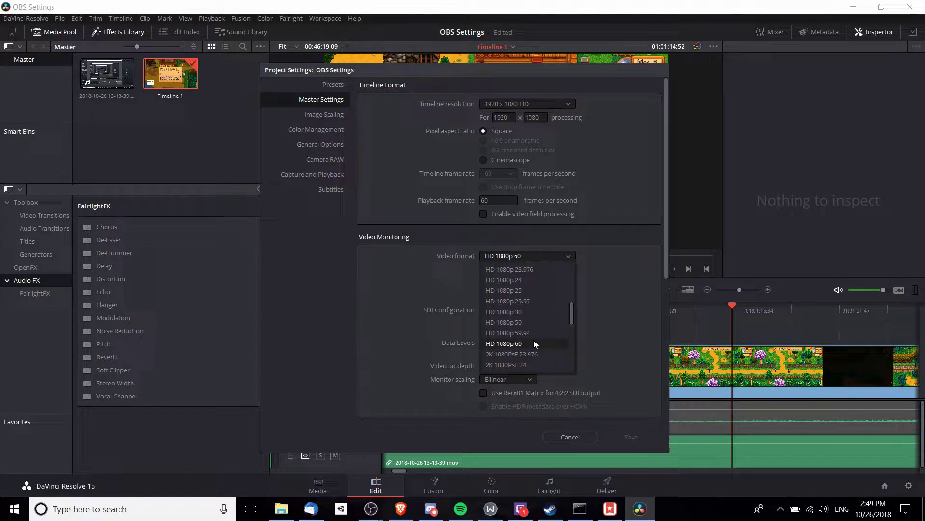
{"action": "scroll", "coordinate": [530, 322], "scroll_direction": "up", "scroll_amount": 3}
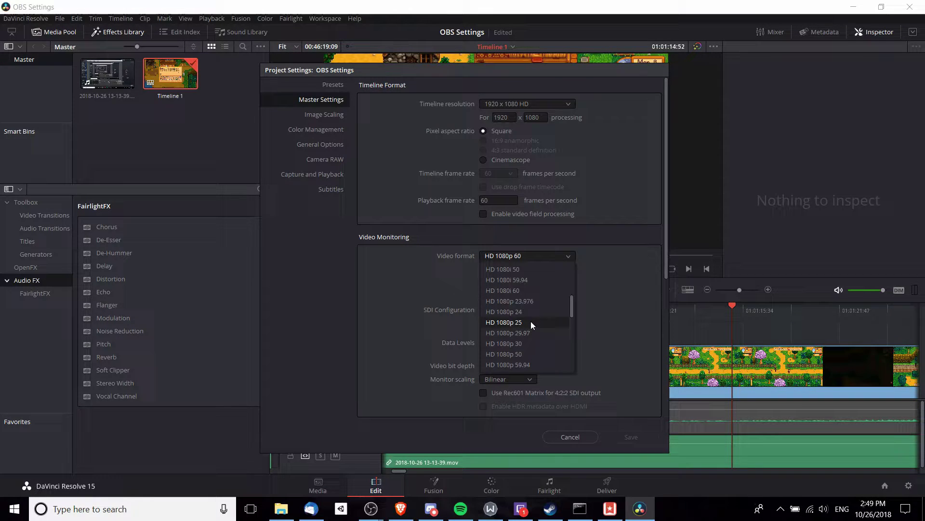
{"action": "scroll", "coordinate": [530, 322], "scroll_direction": "up", "scroll_amount": 2}
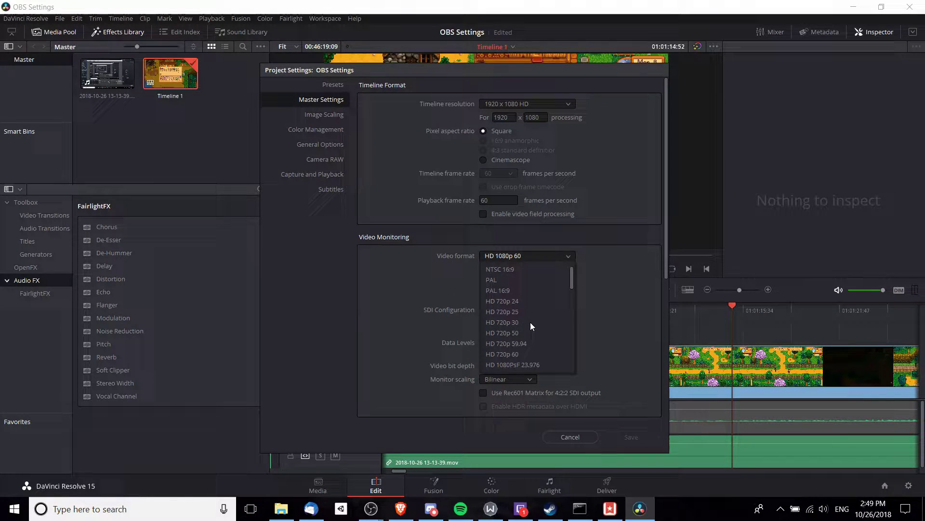
{"action": "scroll", "coordinate": [530, 321], "scroll_direction": "down", "scroll_amount": 1}
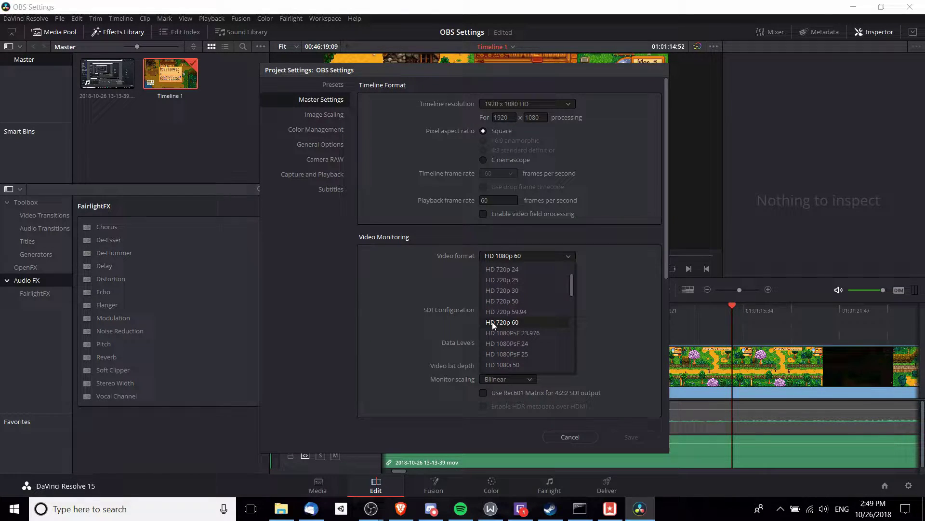
{"action": "scroll", "coordinate": [536, 321], "scroll_direction": "down", "scroll_amount": 5}
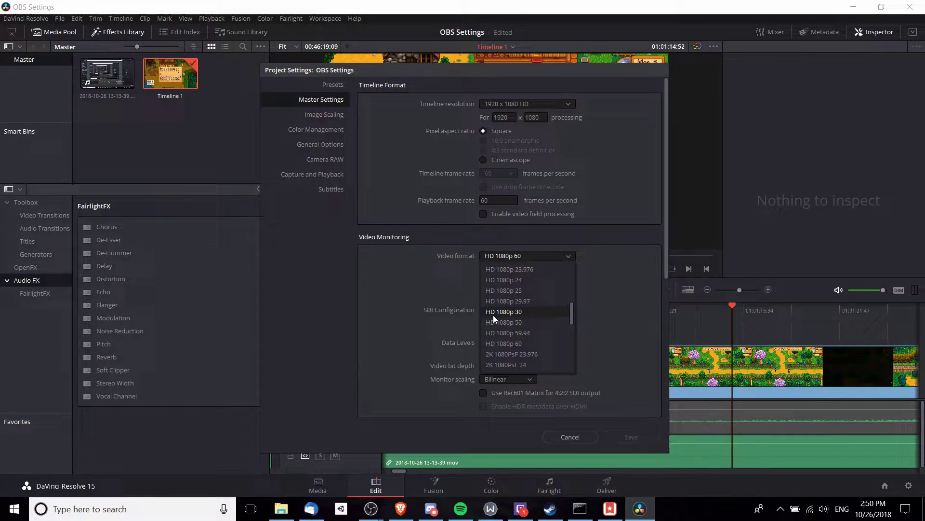
{"action": "left_click", "coordinate": [526, 342]}
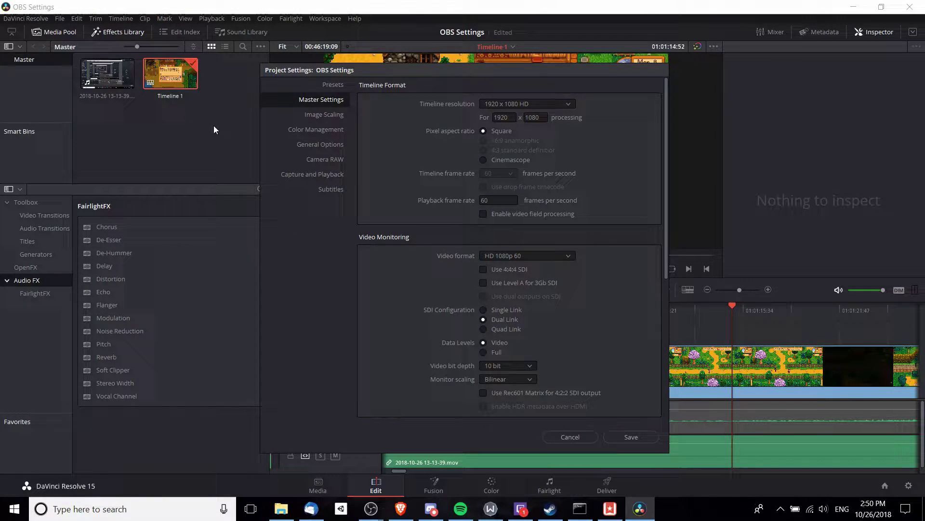
{"action": "left_click_drag", "start_coordinate": [475, 71], "coordinate": [426, 70]}
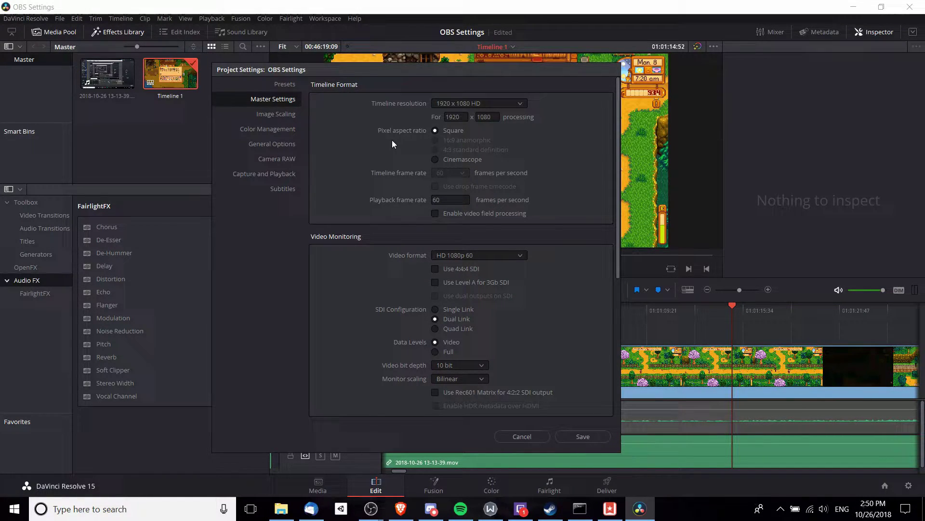
Save the Current Project preset as the user default config, then return to Master Settings
{"action": "left_click", "coordinate": [275, 87]}
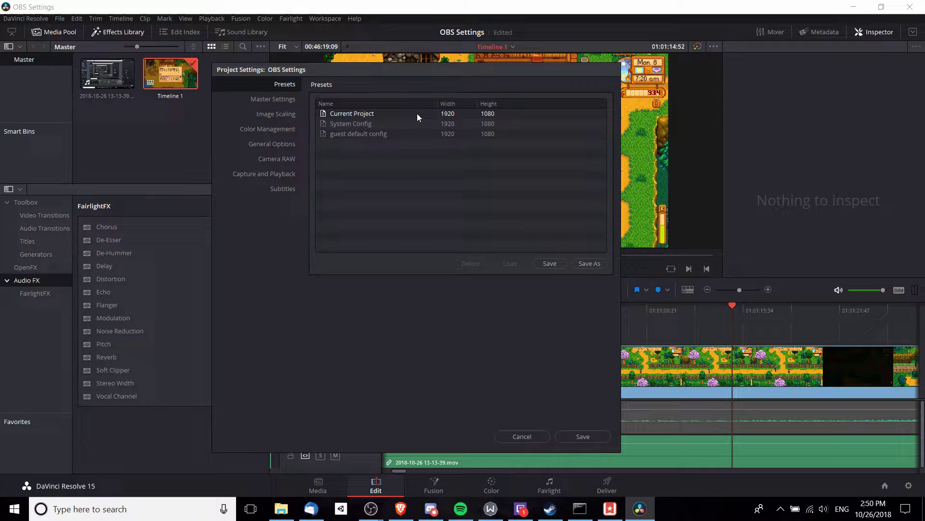
{"action": "left_click", "coordinate": [549, 264]}
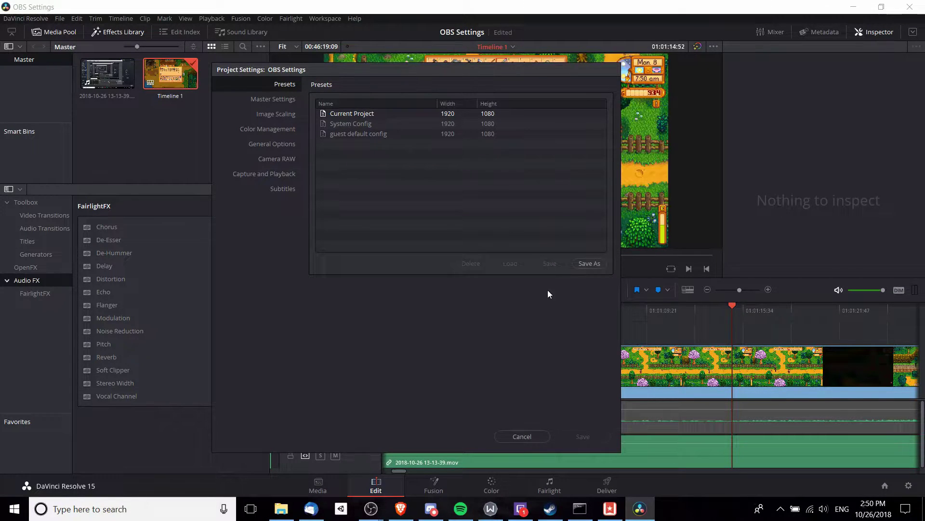
{"action": "right_click", "coordinate": [352, 114]}
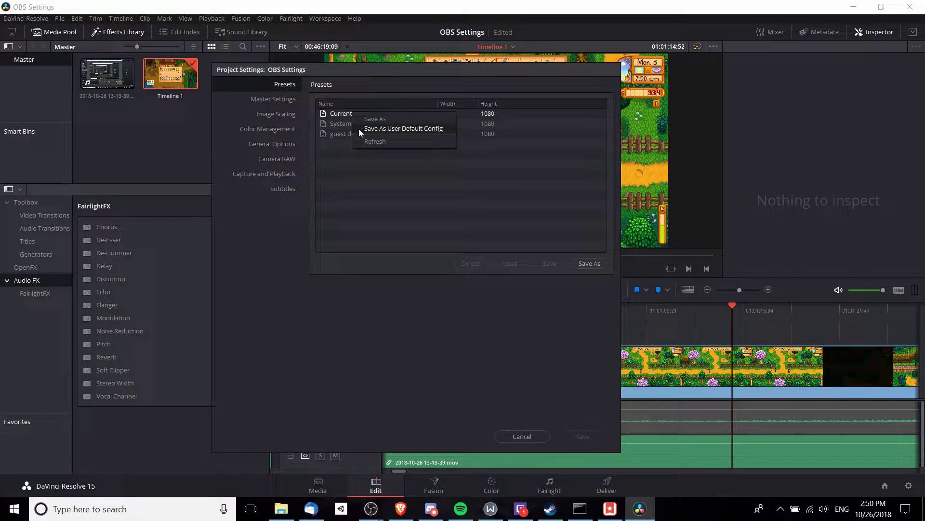
{"action": "left_click", "coordinate": [359, 128]}
{"action": "left_click", "coordinate": [281, 98]}
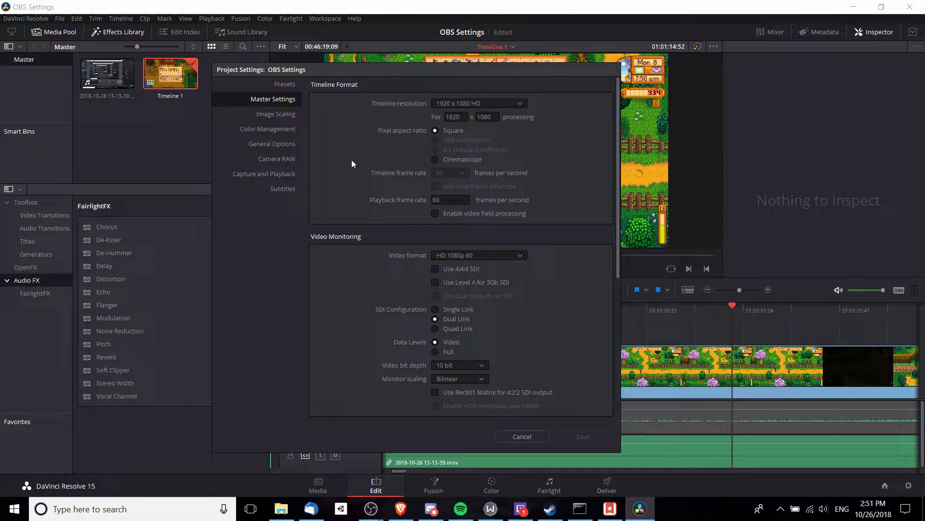
Close Resolve's project settings, bring OBS to the front, and open the Mic/Aux 2 options
{"action": "left_click", "coordinate": [533, 434]}
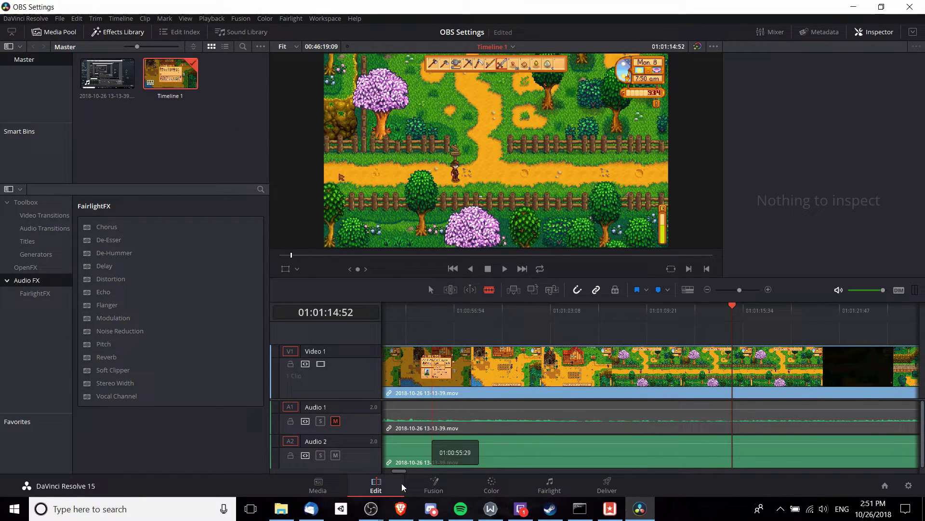
{"action": "mouse_move", "coordinate": [372, 510]}
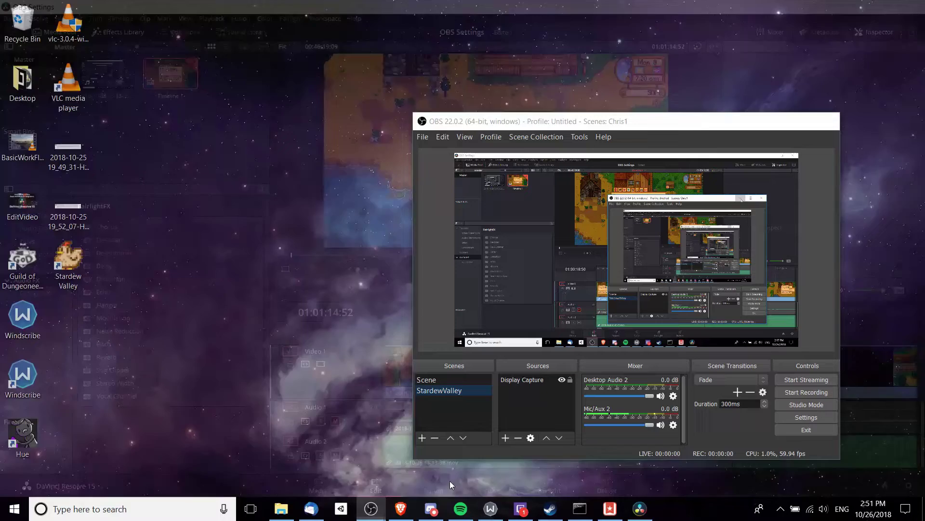
{"action": "left_click", "coordinate": [449, 481]}
{"action": "left_click_drag", "start_coordinate": [596, 121], "coordinate": [597, 118]}
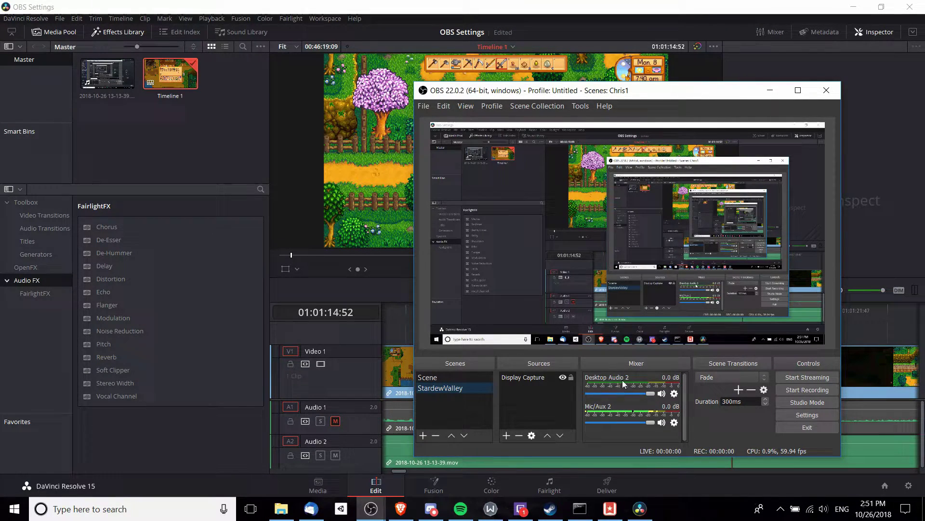
{"action": "left_click", "coordinate": [677, 424]}
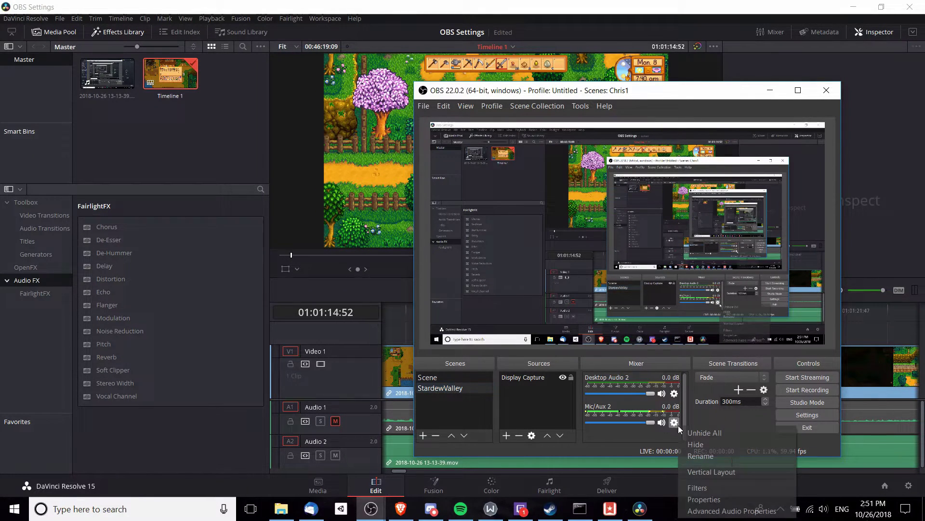
In Advanced Audio Properties, remove Mic/Aux 2 from audio track 6
{"action": "left_click", "coordinate": [723, 511]}
{"action": "left_click_drag", "start_coordinate": [634, 193], "coordinate": [482, 146]}
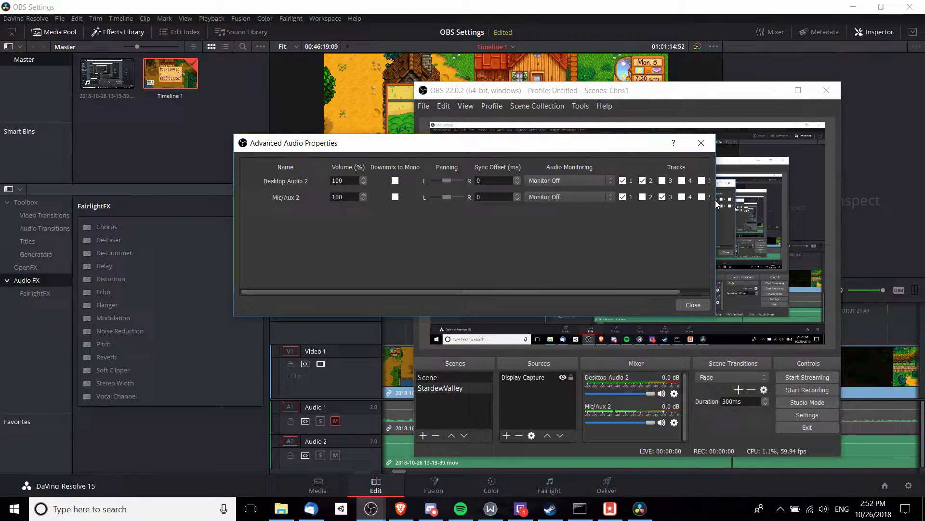
{"action": "left_click_drag", "start_coordinate": [715, 201], "coordinate": [790, 205]}
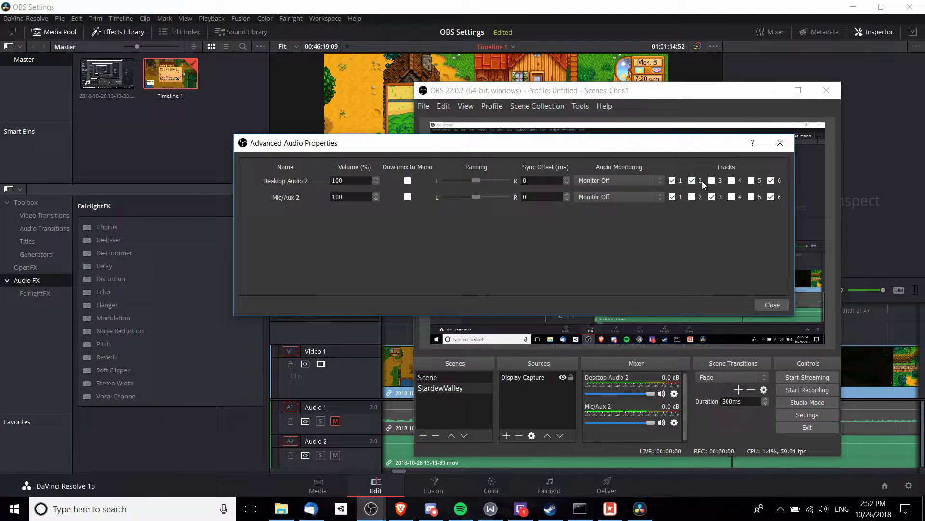
{"action": "left_click", "coordinate": [771, 197]}
Close the advanced audio properties and open the Output page of OBS Settings
{"action": "left_click", "coordinate": [772, 304]}
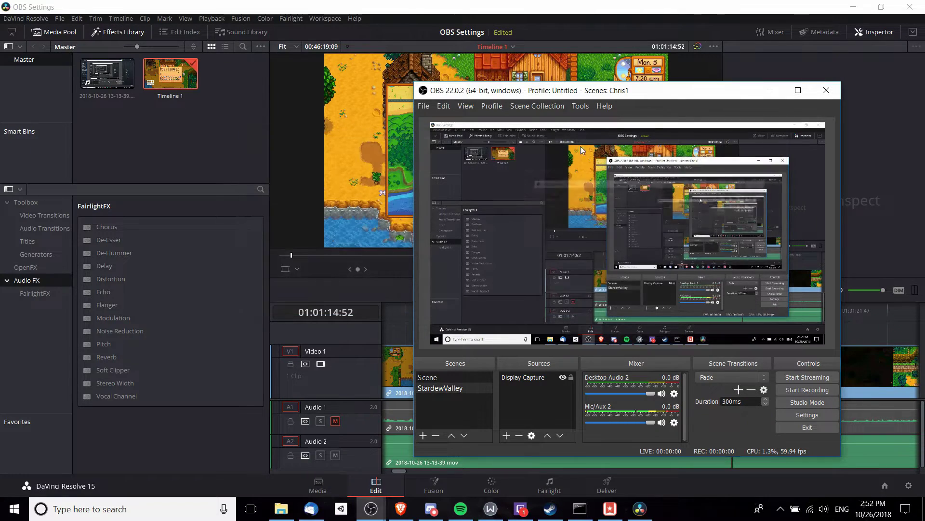
{"action": "left_click", "coordinate": [425, 106]}
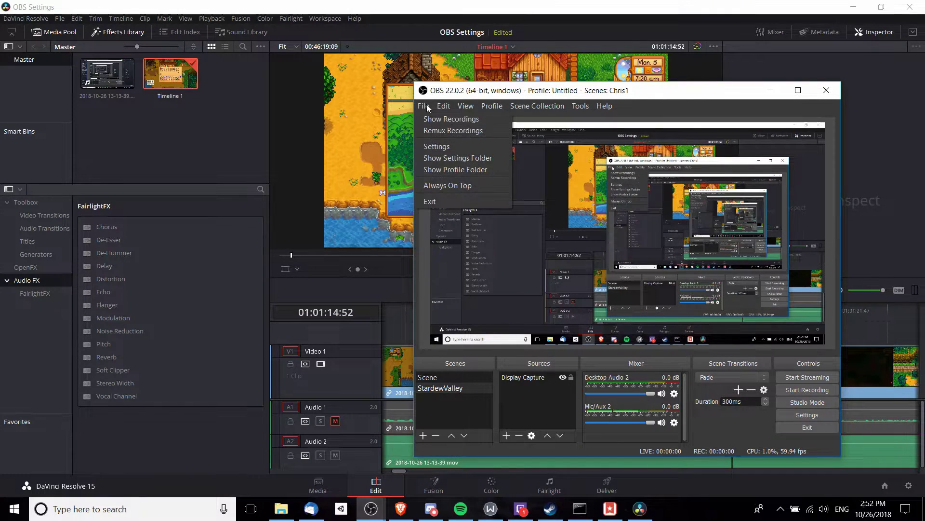
{"action": "left_click", "coordinate": [433, 146]}
{"action": "left_click", "coordinate": [202, 135]}
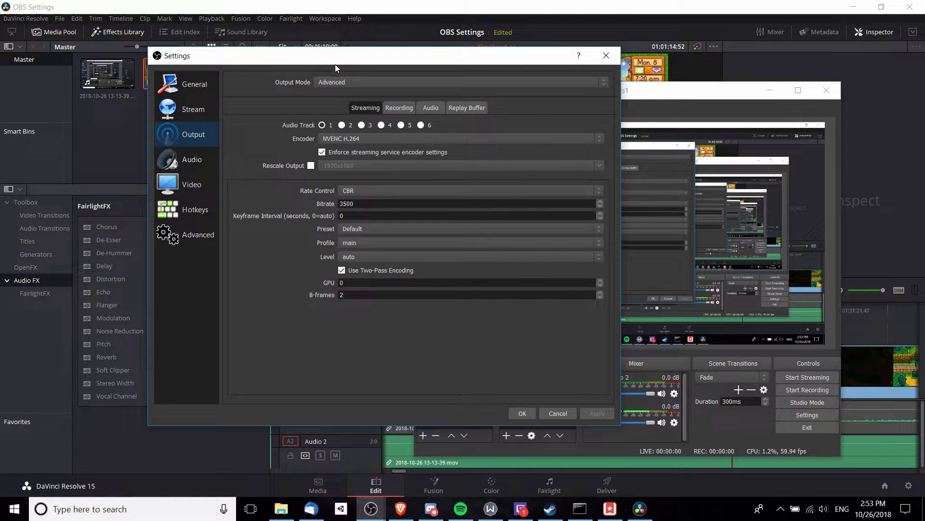
{"action": "left_click_drag", "start_coordinate": [336, 68], "coordinate": [532, 80]}
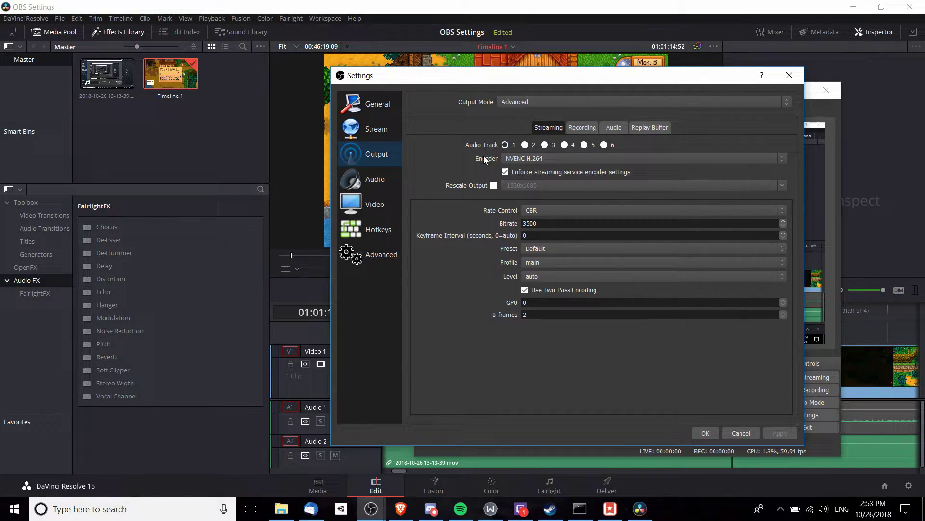
Keep NVENC H.264 as the streaming encoder and view the Recording output settings
{"action": "left_click", "coordinate": [520, 158]}
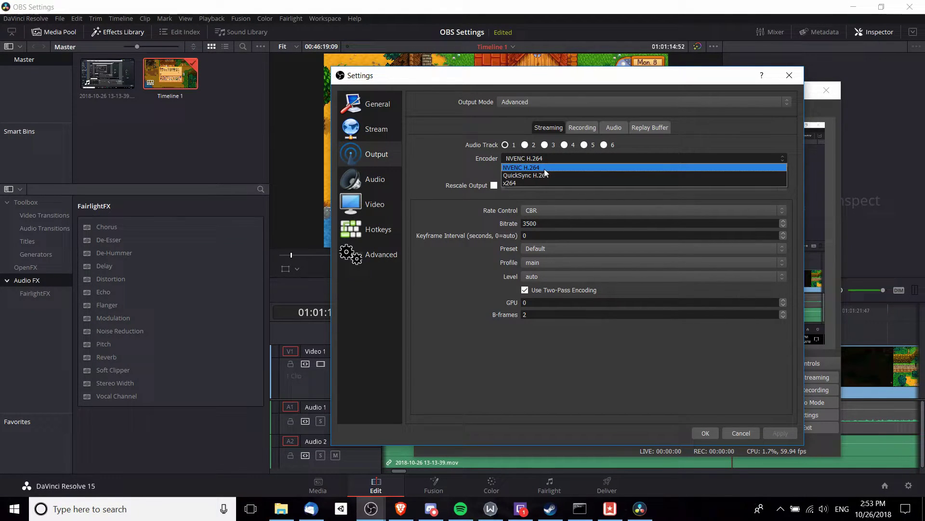
{"action": "left_click", "coordinate": [548, 166]}
{"action": "left_click", "coordinate": [582, 127]}
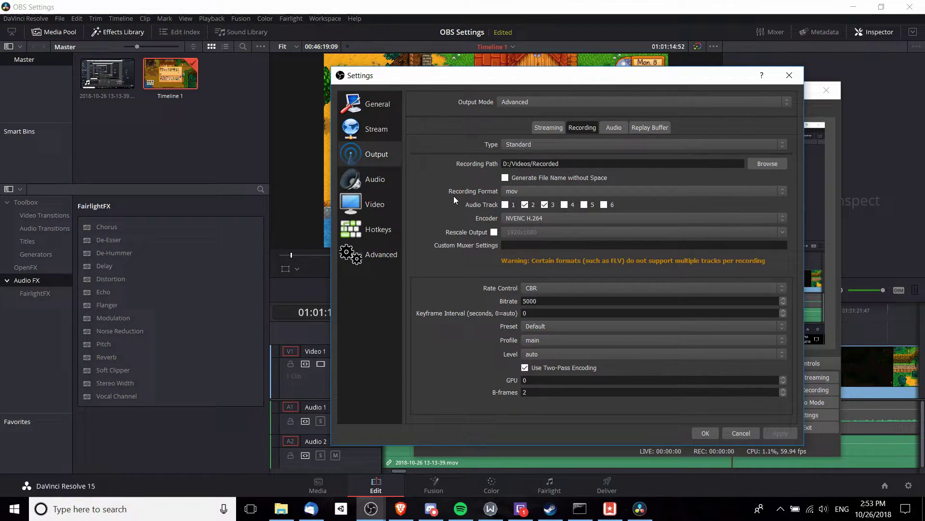
{"action": "left_click", "coordinate": [517, 192]}
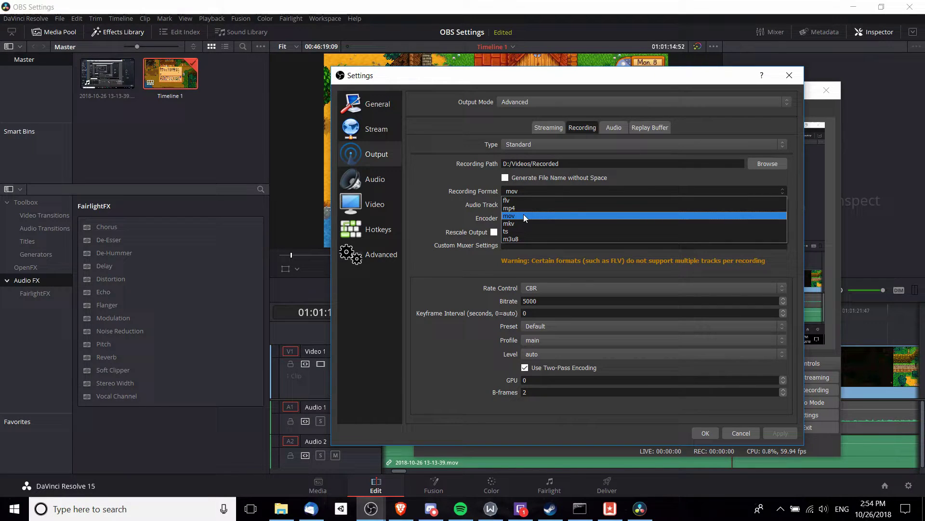
{"action": "left_click", "coordinate": [523, 215]}
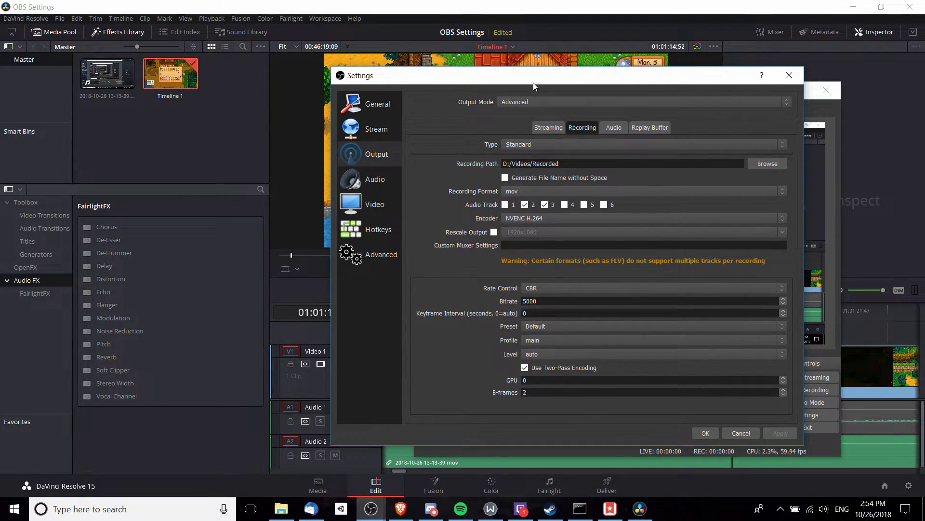
{"action": "left_click", "coordinate": [533, 102]}
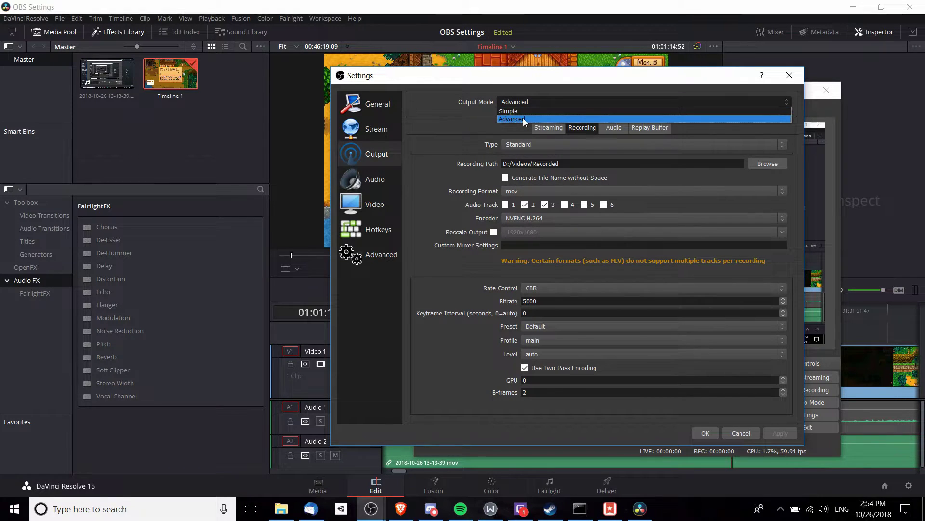
{"action": "left_click", "coordinate": [523, 118]}
{"action": "left_click", "coordinate": [511, 101]}
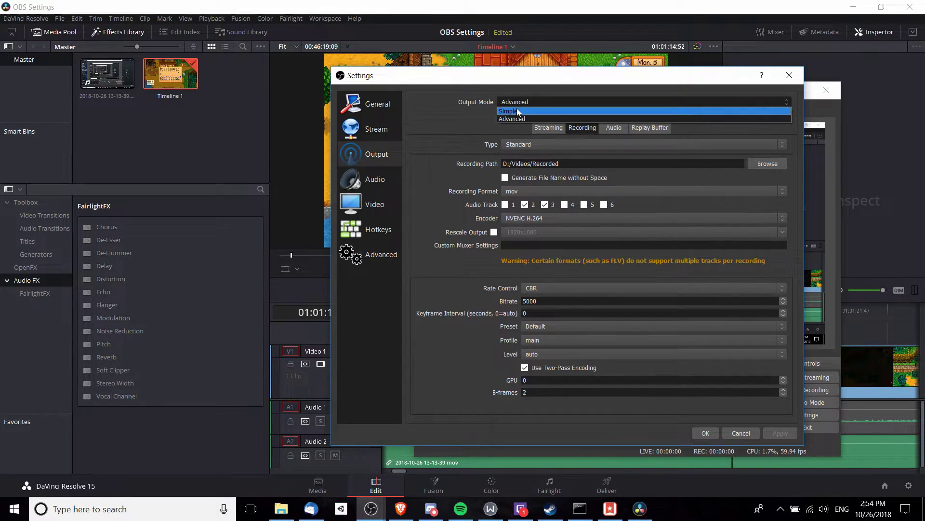
{"action": "left_click", "coordinate": [523, 119]}
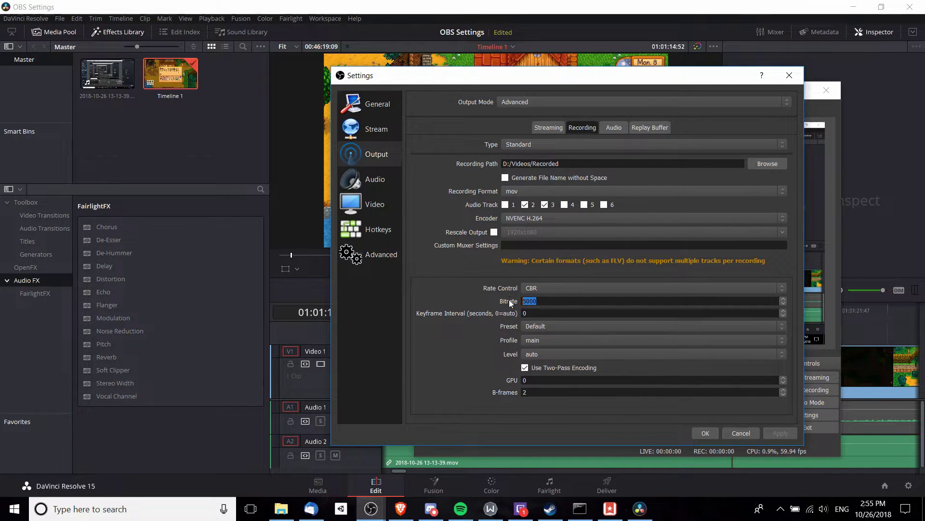
{"action": "left_click", "coordinate": [537, 301]}
{"action": "left_click", "coordinate": [614, 127]}
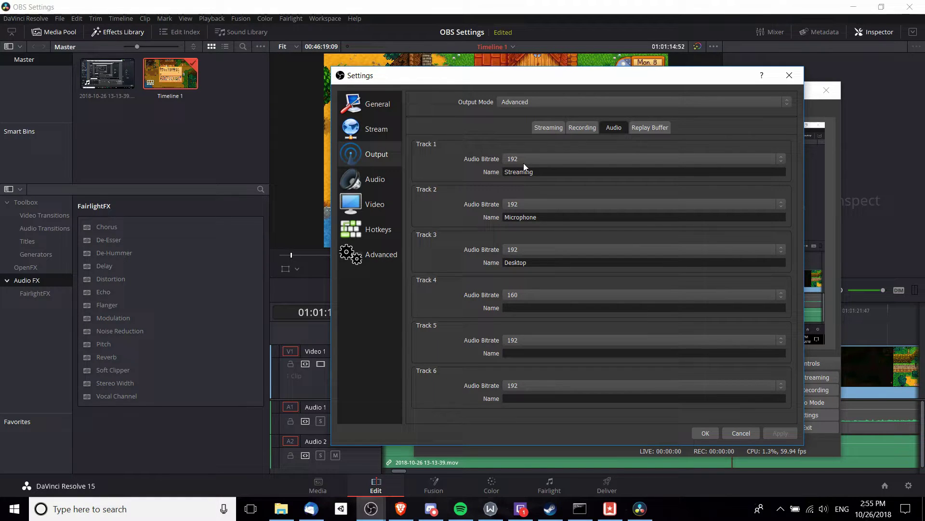
{"action": "left_click", "coordinate": [527, 159]}
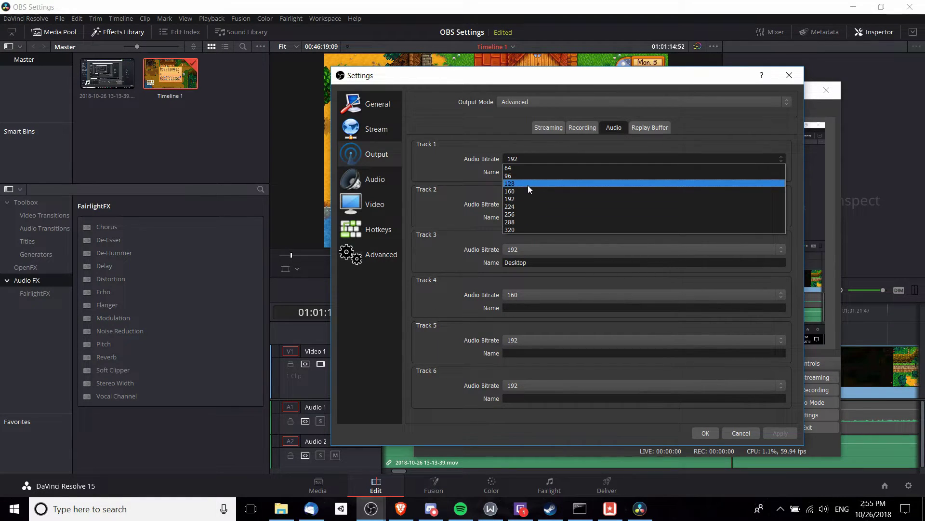
{"action": "left_click", "coordinate": [522, 141]}
{"action": "left_click", "coordinate": [526, 159]}
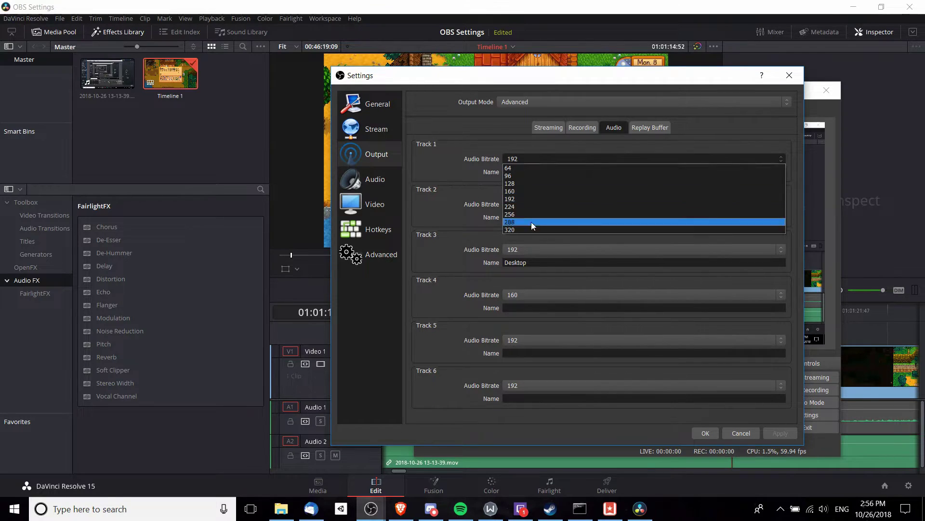
{"action": "left_click", "coordinate": [539, 141]}
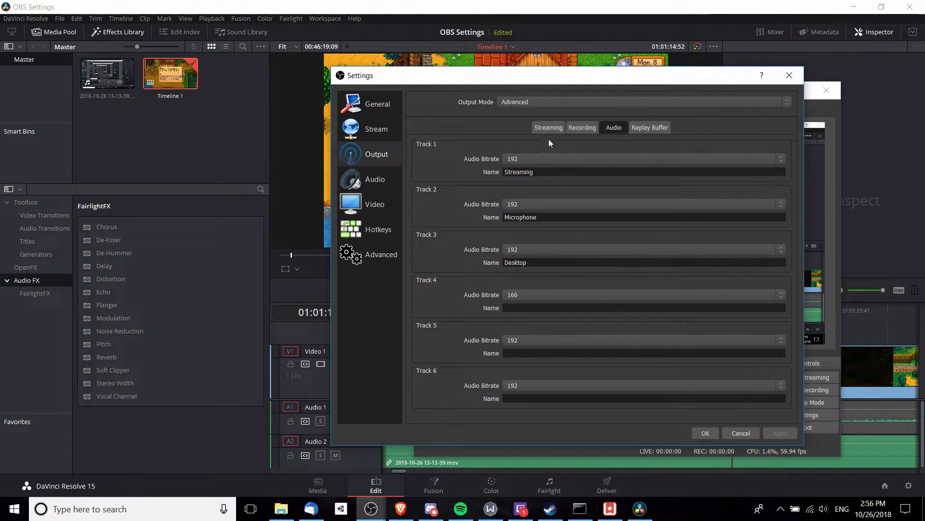
{"action": "left_click", "coordinate": [588, 129]}
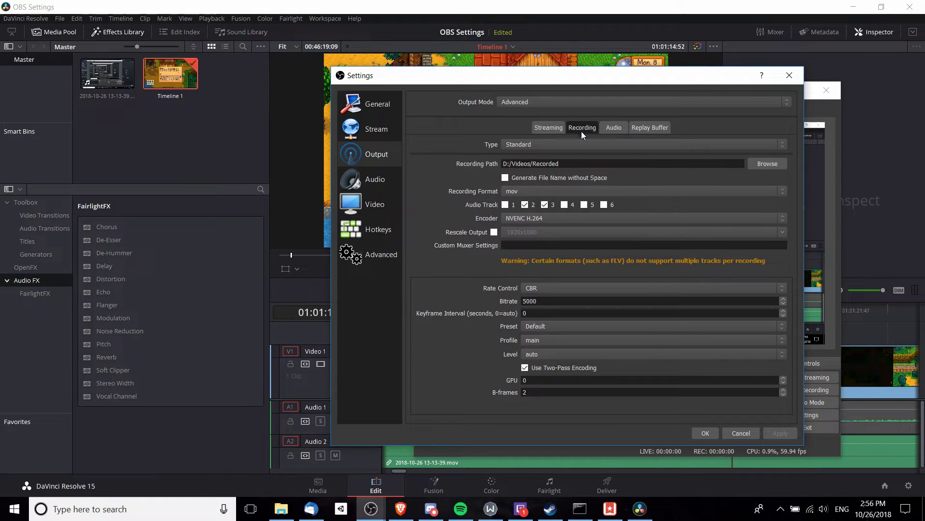
Open the Video settings and check the Base (Canvas) resolution of 1920x1080
{"action": "left_click", "coordinate": [400, 207]}
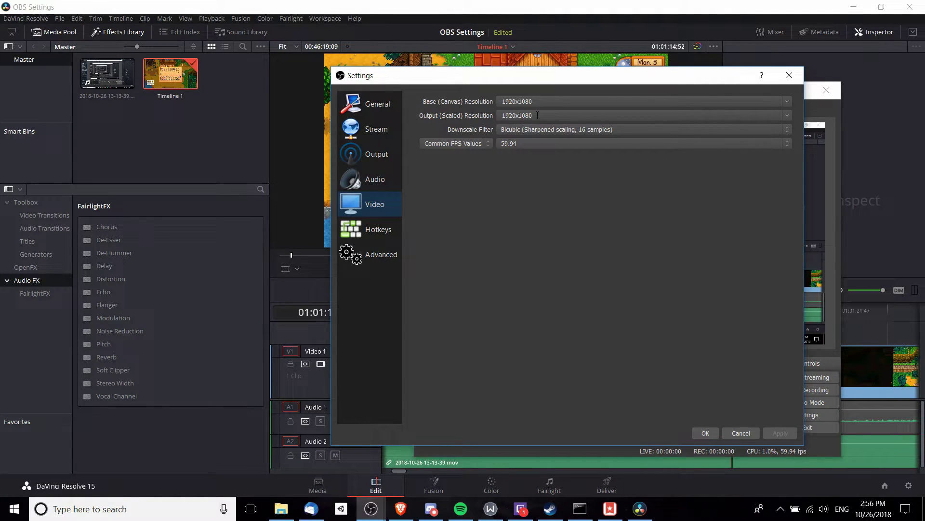
{"action": "double_click", "coordinate": [523, 103]}
{"action": "left_click", "coordinate": [514, 103]}
{"action": "double_click", "coordinate": [515, 103]}
{"action": "left_click", "coordinate": [520, 103]}
{"action": "double_click", "coordinate": [518, 102]}
{"action": "left_click", "coordinate": [534, 101]}
Set the Output (Scaled) resolution to 1920x1080
{"action": "double_click", "coordinate": [515, 115]}
{"action": "type", "text": "1280x720"}
{"action": "key", "text": "ctrl+a"}
{"action": "type", "text": "1920x18080"}
{"action": "left_click_drag", "start_coordinate": [532, 112], "coordinate": [459, 109]}
Set Common FPS Values to 60 and close the OBS settings
{"action": "left_click", "coordinate": [548, 119]}
{"action": "left_click", "coordinate": [502, 143]}
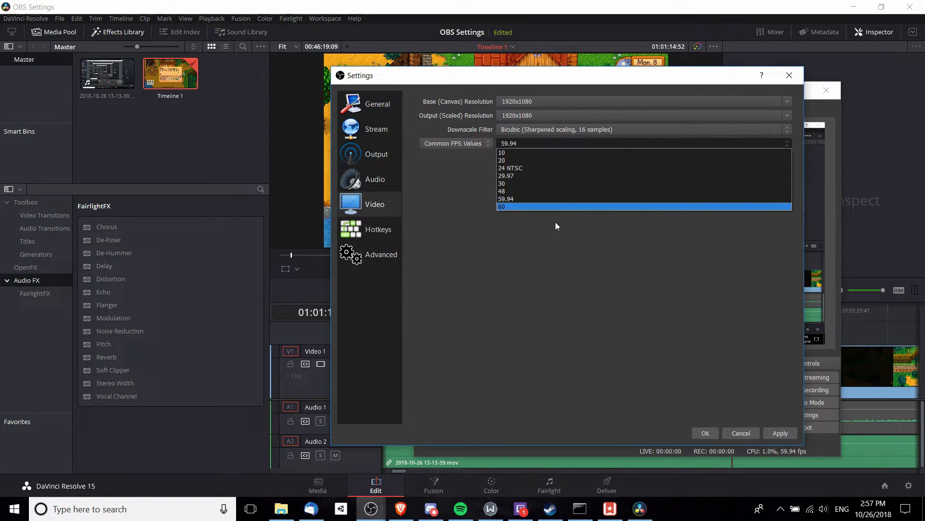
{"action": "left_click", "coordinate": [510, 206]}
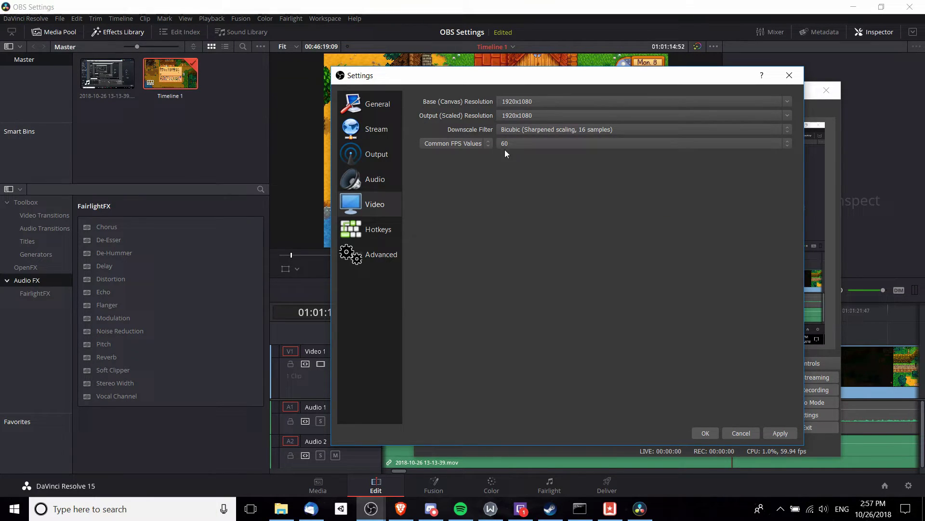
{"action": "left_click", "coordinate": [545, 144]}
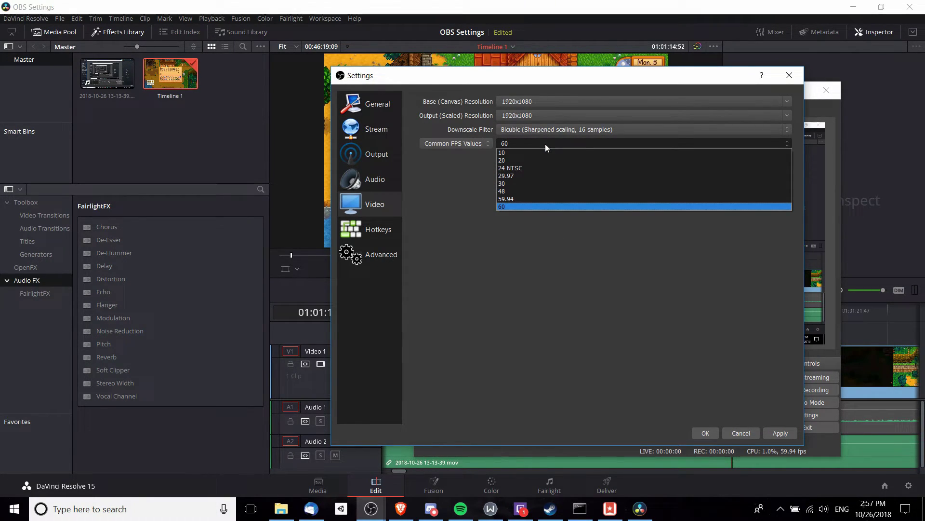
{"action": "left_click", "coordinate": [530, 184]}
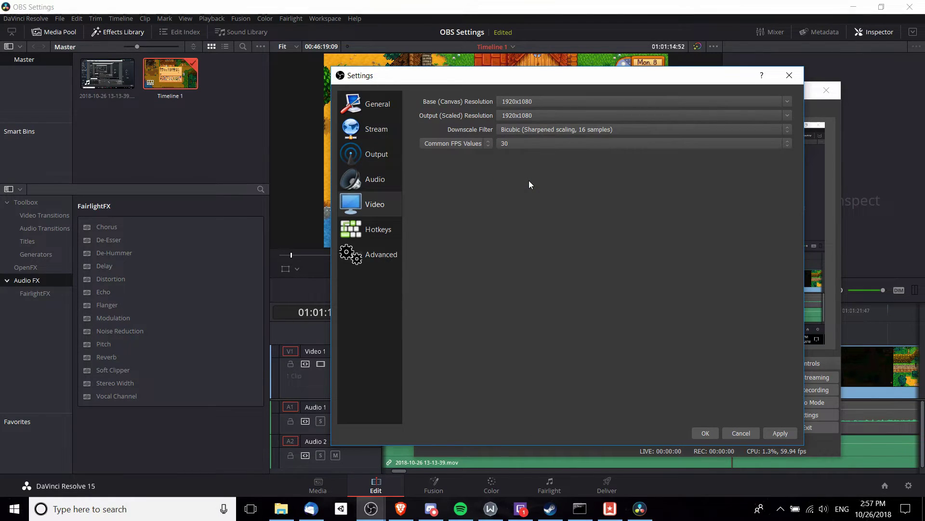
{"action": "left_click", "coordinate": [509, 146]}
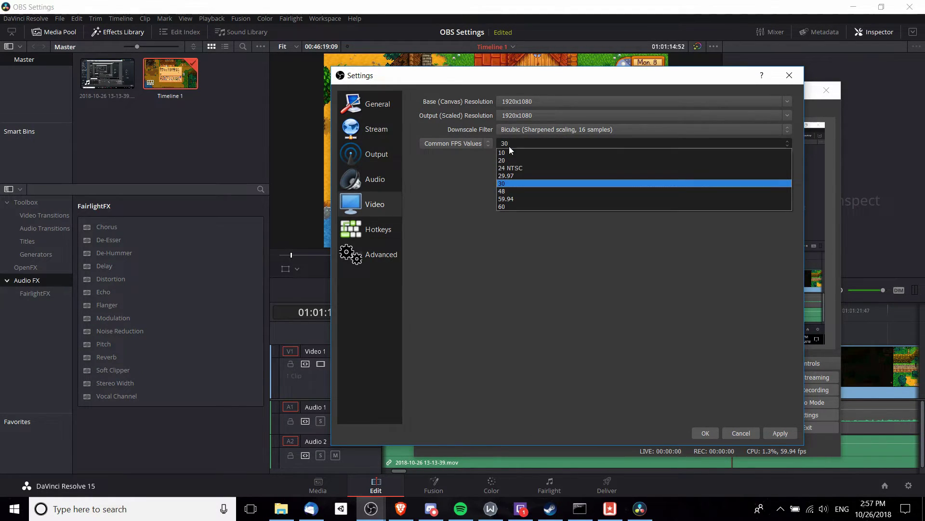
{"action": "left_click", "coordinate": [513, 198]}
{"action": "left_click", "coordinate": [518, 141]}
{"action": "left_click", "coordinate": [516, 206]}
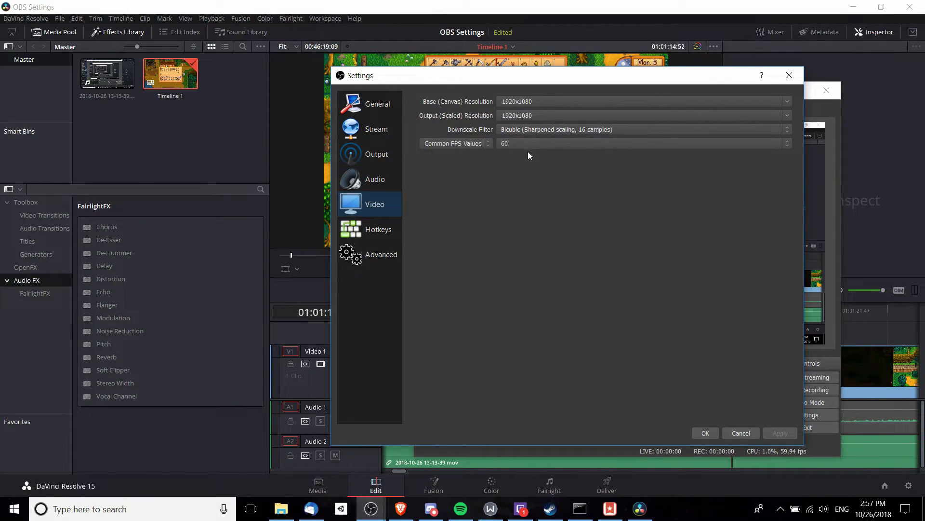
{"action": "left_click", "coordinate": [389, 254]}
{"action": "key", "text": "Return"}
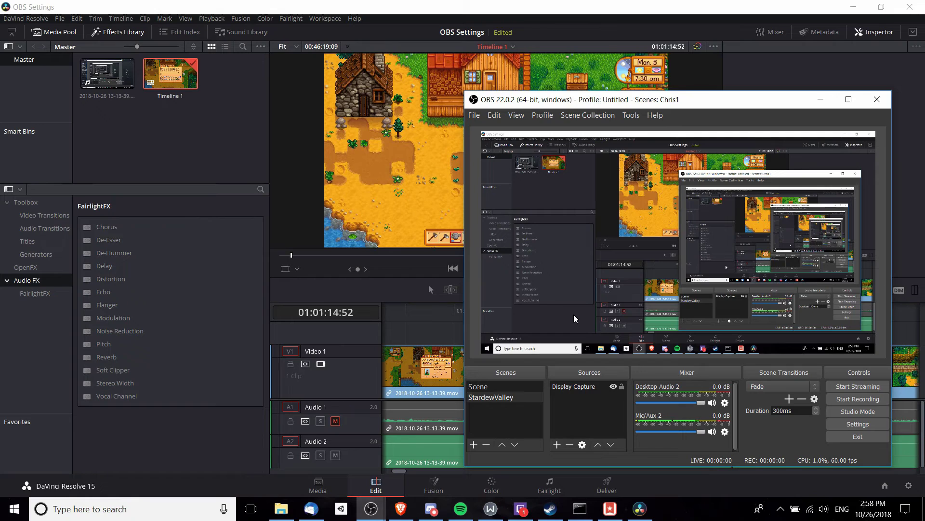
Switch to Resolve, confirm Master Settings show 1920x1080 at 60 fps, and cancel the dialog
{"action": "left_click", "coordinate": [429, 284]}
{"action": "key", "text": "shift+9"}
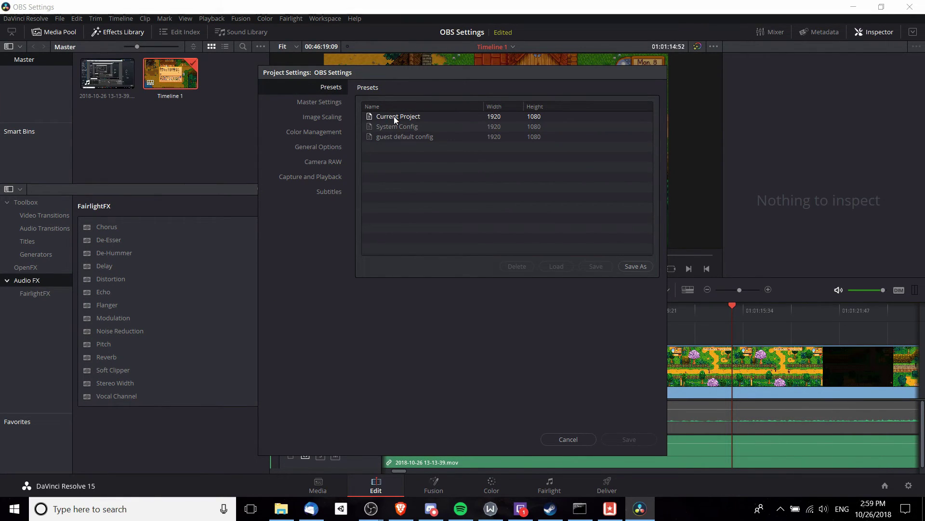
{"action": "left_click", "coordinate": [335, 102]}
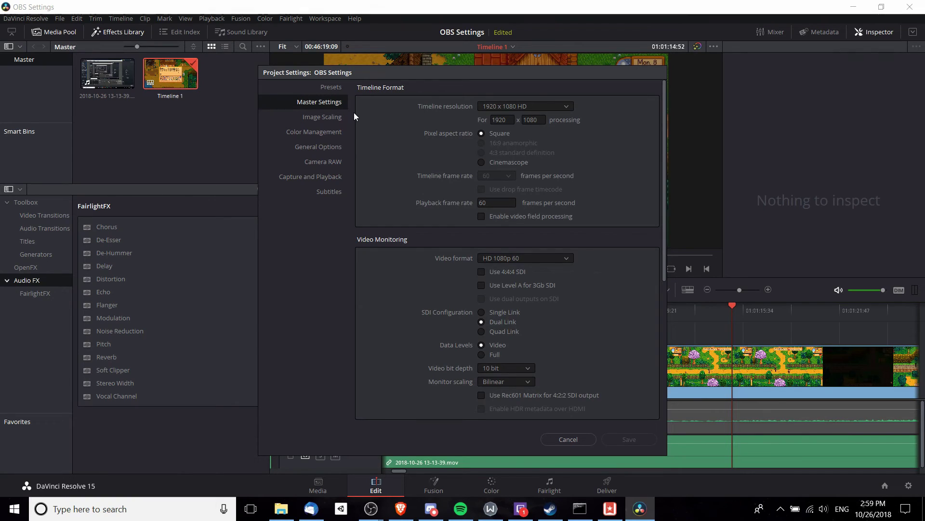
{"action": "left_click", "coordinate": [588, 445]}
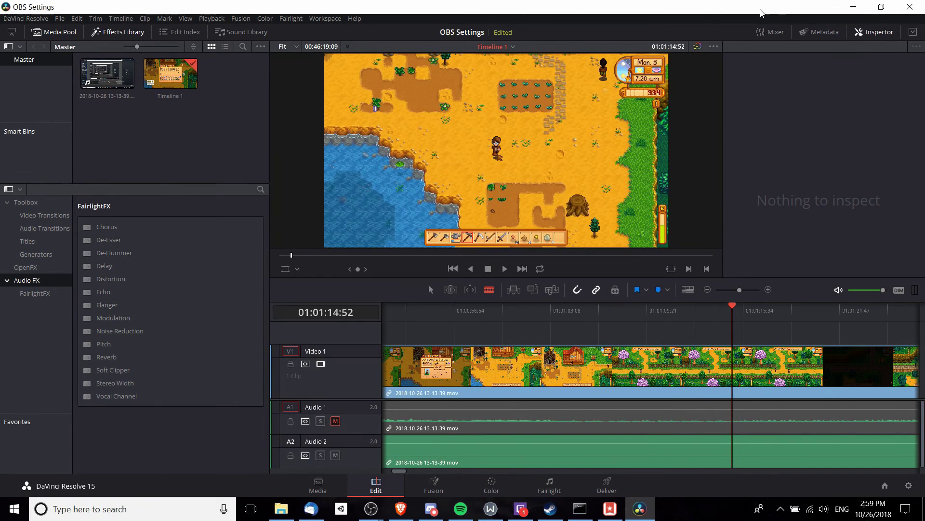